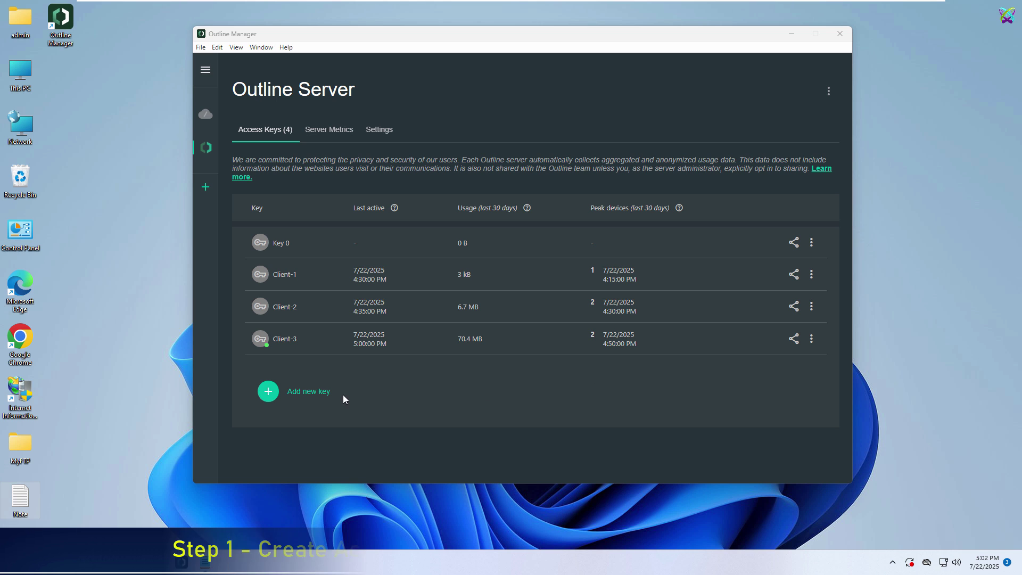
Create a new access key, rename it to totatca, and copy its access key
left_click(269, 392)
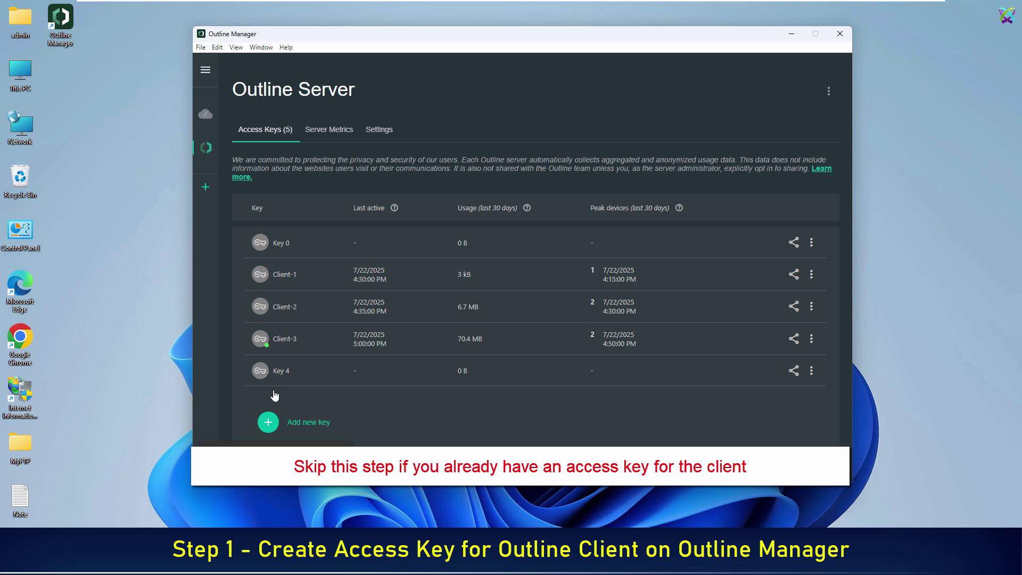
left_click(290, 370)
left_click_drag(291, 370, 267, 371)
type("totatca")
key("Return")
left_click(794, 370)
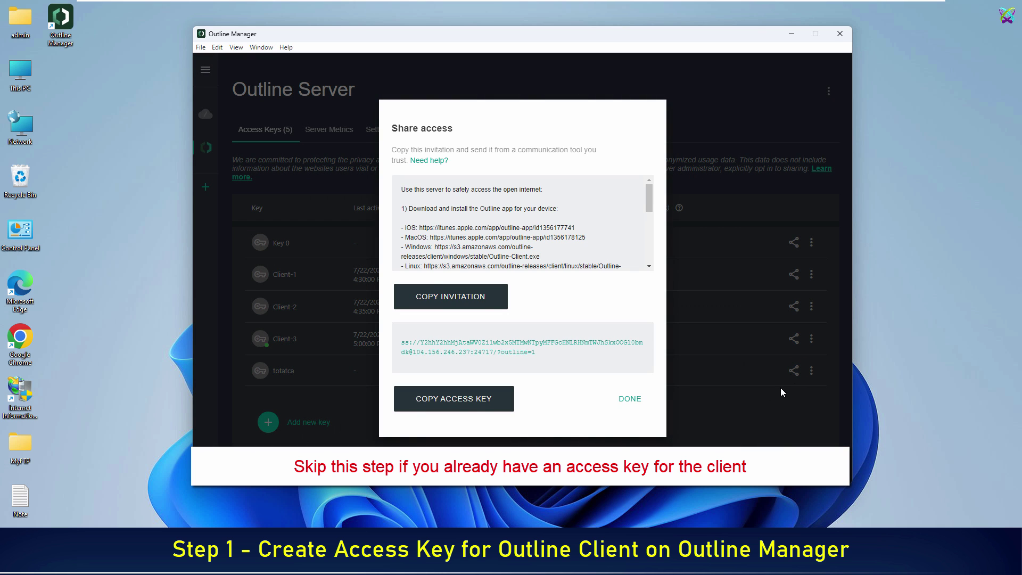
left_click(468, 400)
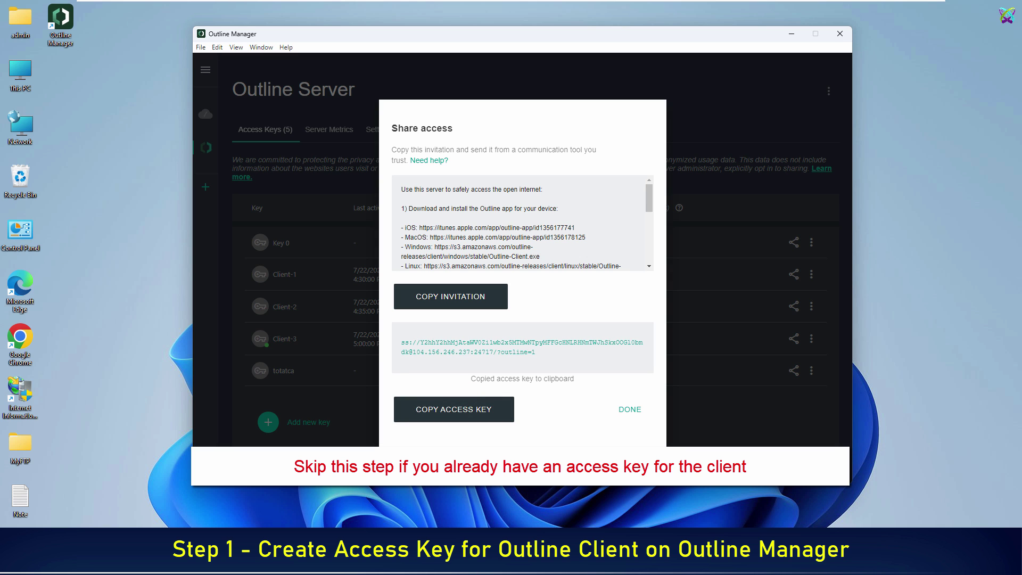
Paste the copied ss:// access key after 'Client Access key:' in Note.txt
left_click(203, 494)
left_click(346, 233)
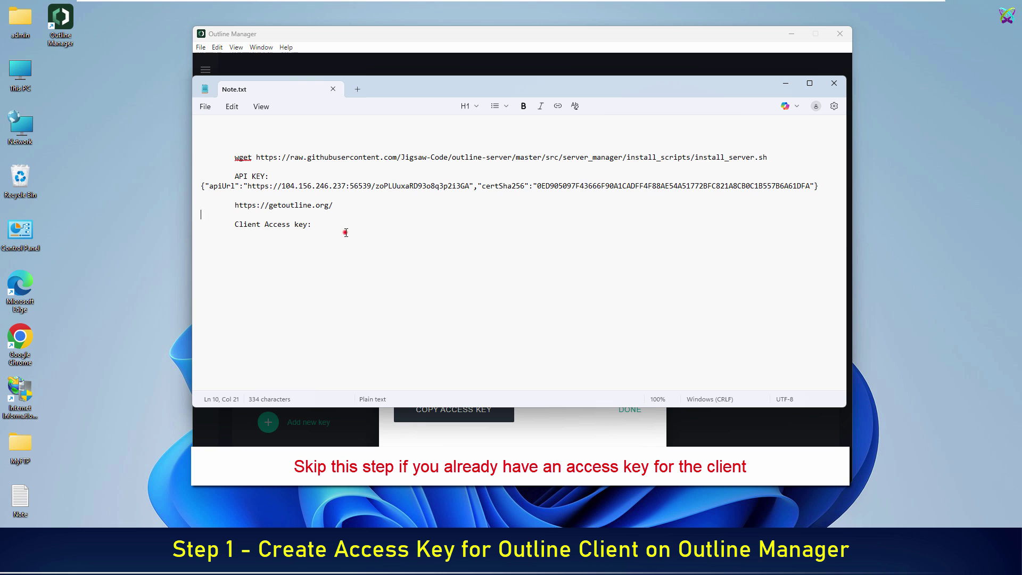
right_click(345, 232)
left_click(367, 311)
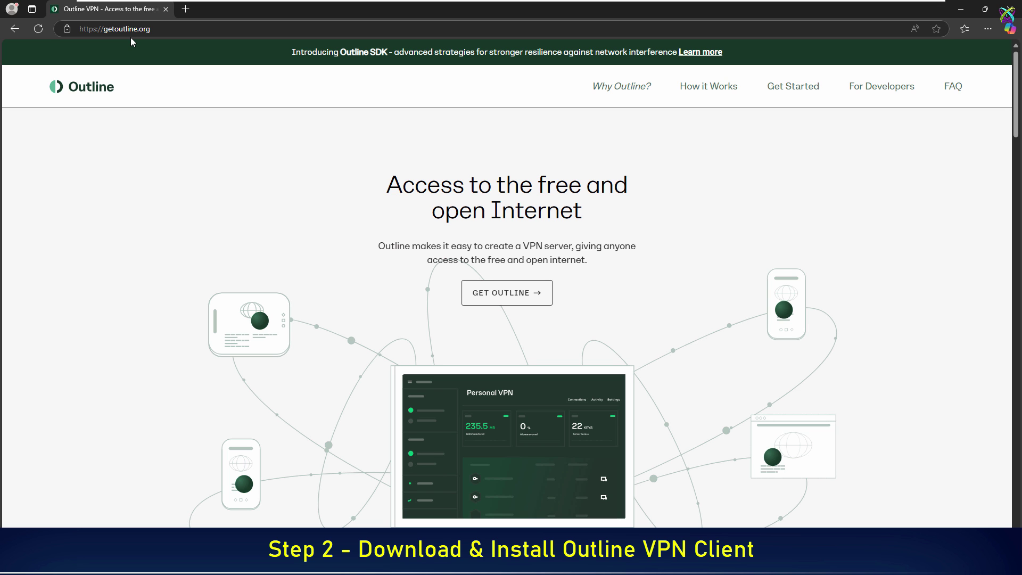
Download the Windows Outline-Client.exe installer from getoutline.org's Outline Client section
left_click(500, 303)
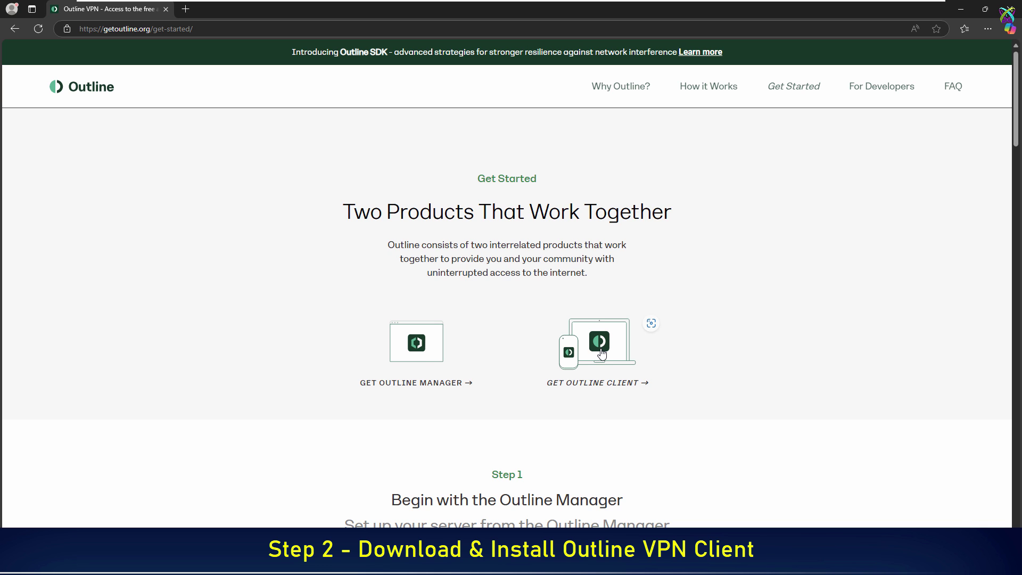
left_click(602, 352)
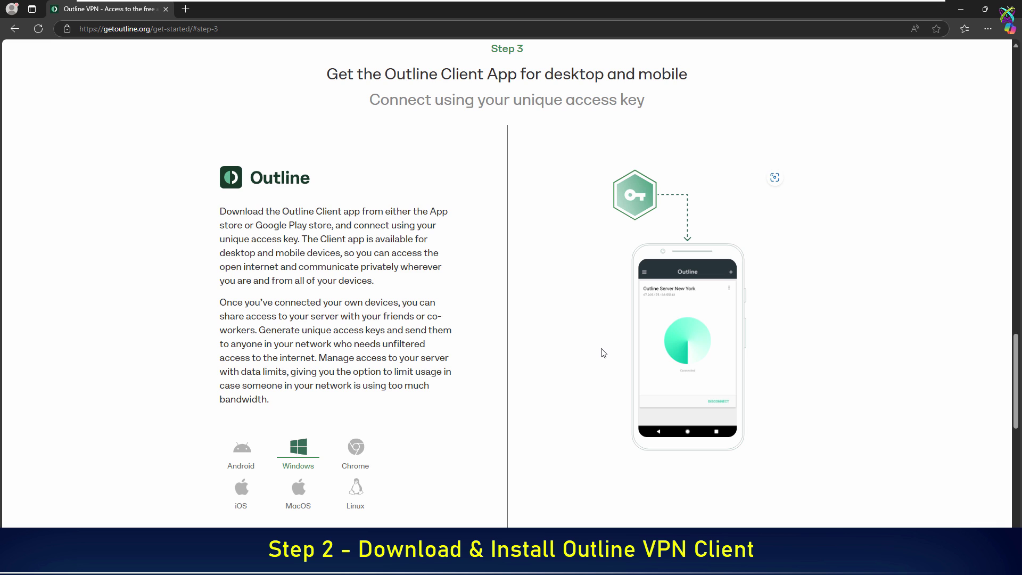
scroll(602, 351, "down", 3)
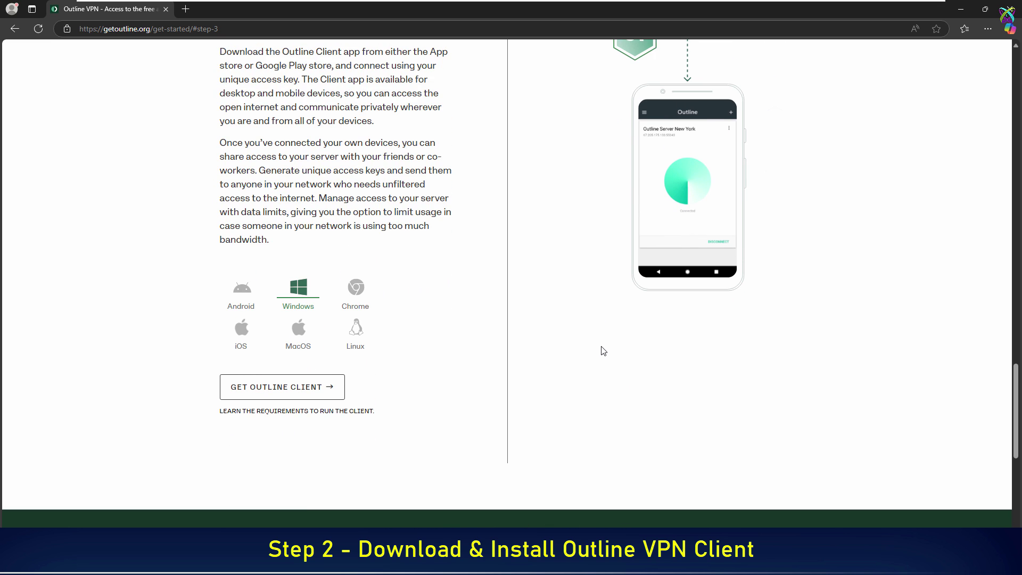
left_click(295, 396)
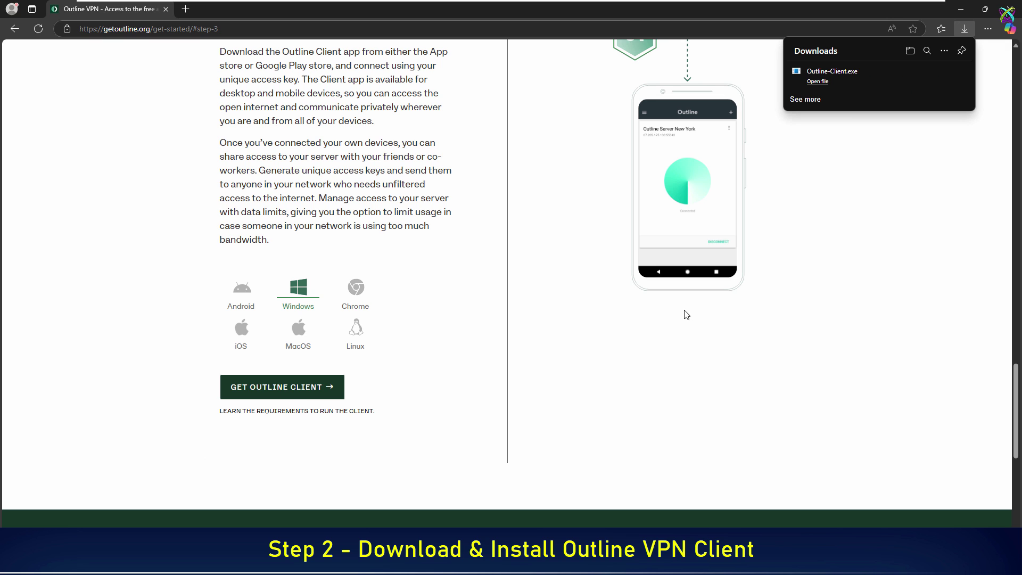
Run Outline-Client from Downloads as administrator, approving UAC and the TAP-Windows driver install
left_click(911, 51)
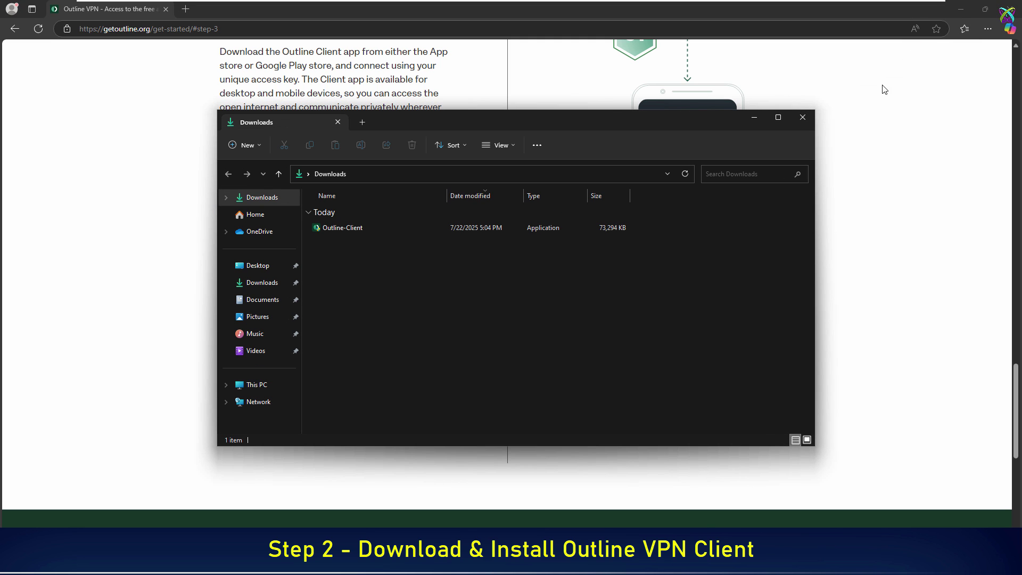
left_click(349, 226)
right_click(349, 226)
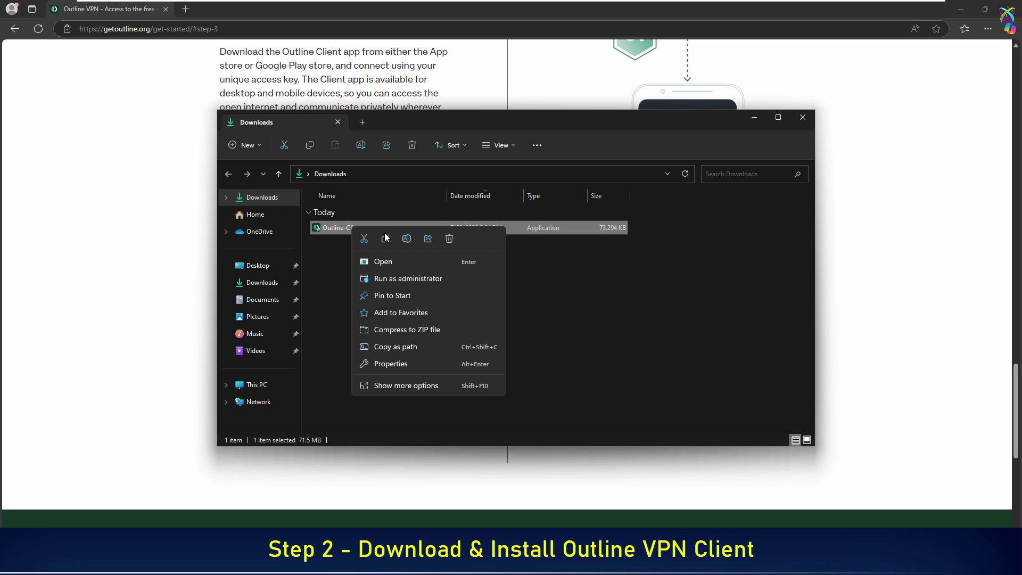
left_click(434, 273)
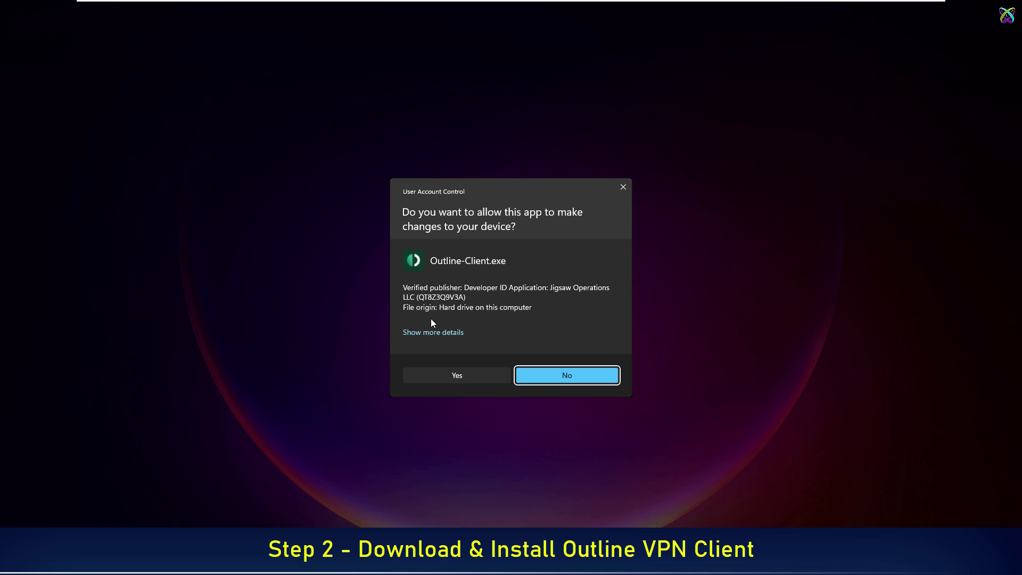
left_click(436, 369)
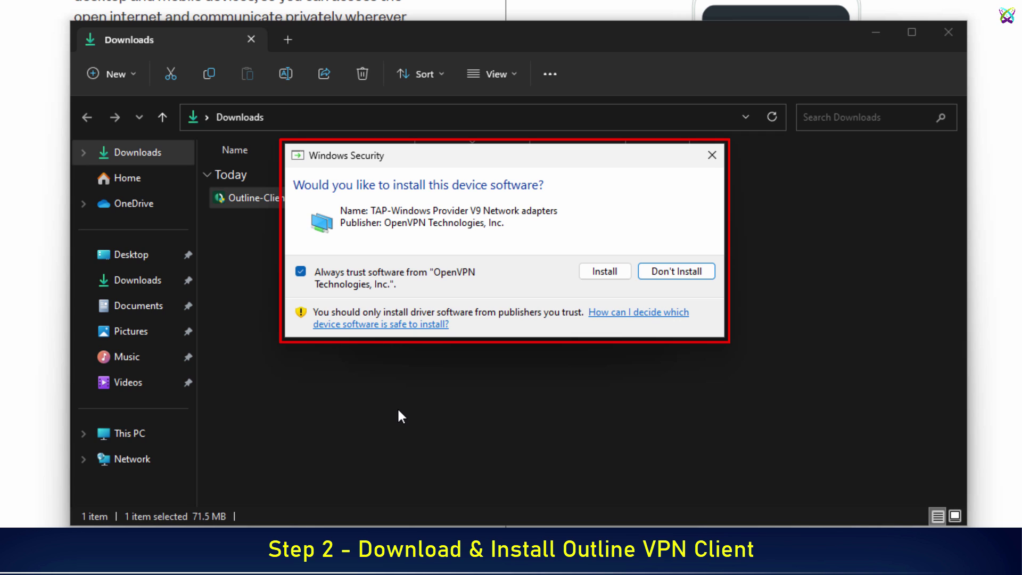
left_click(605, 274)
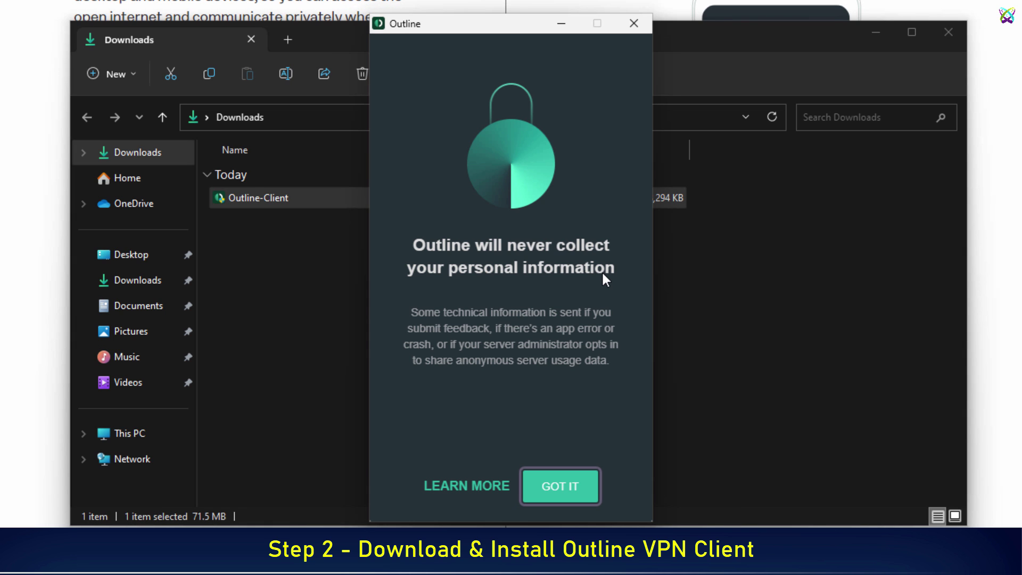
Dismiss the privacy notice, paste the copied access key, and confirm adding Outline Server
left_click(565, 484)
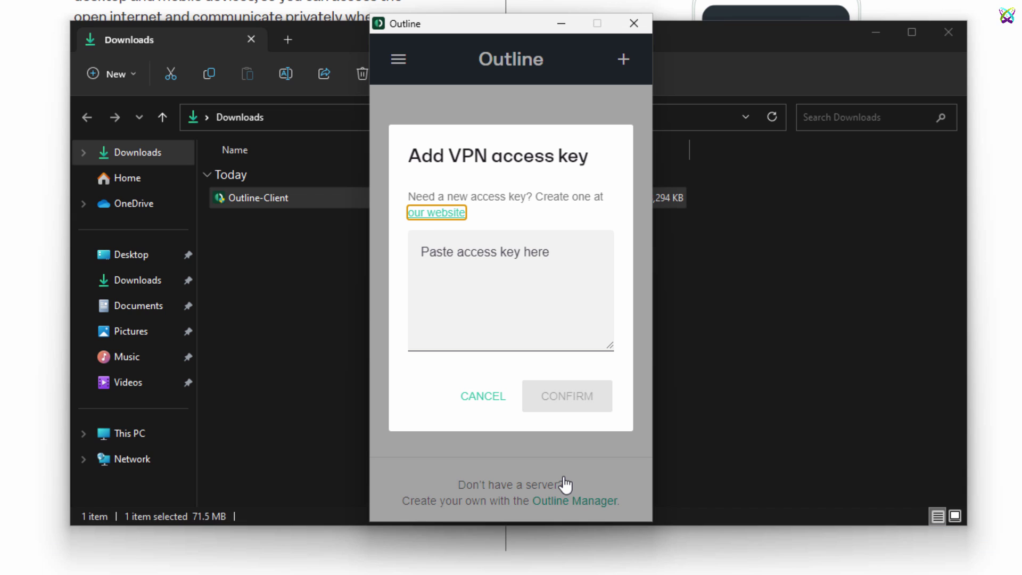
left_click(490, 263)
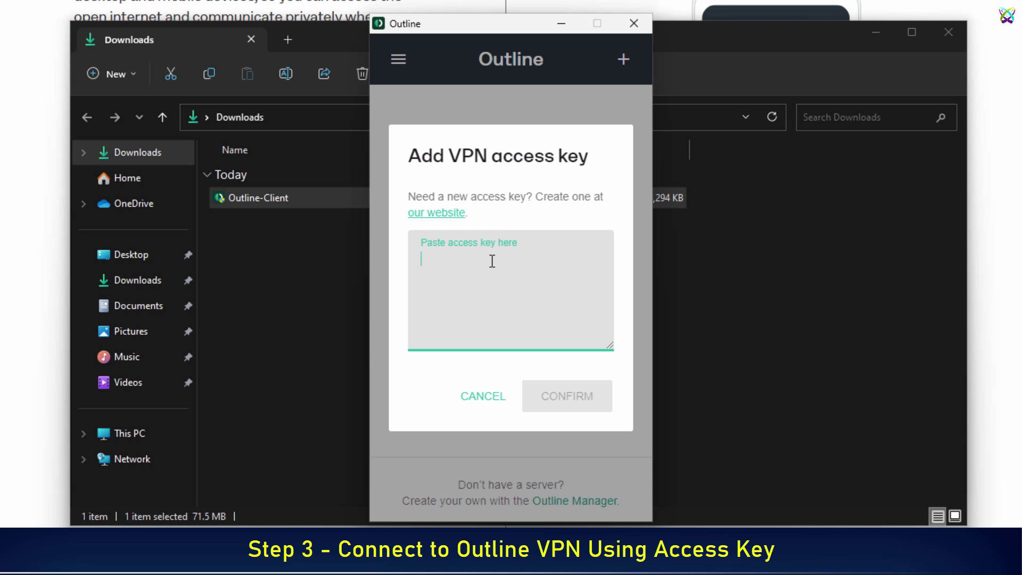
key("ctrl+v")
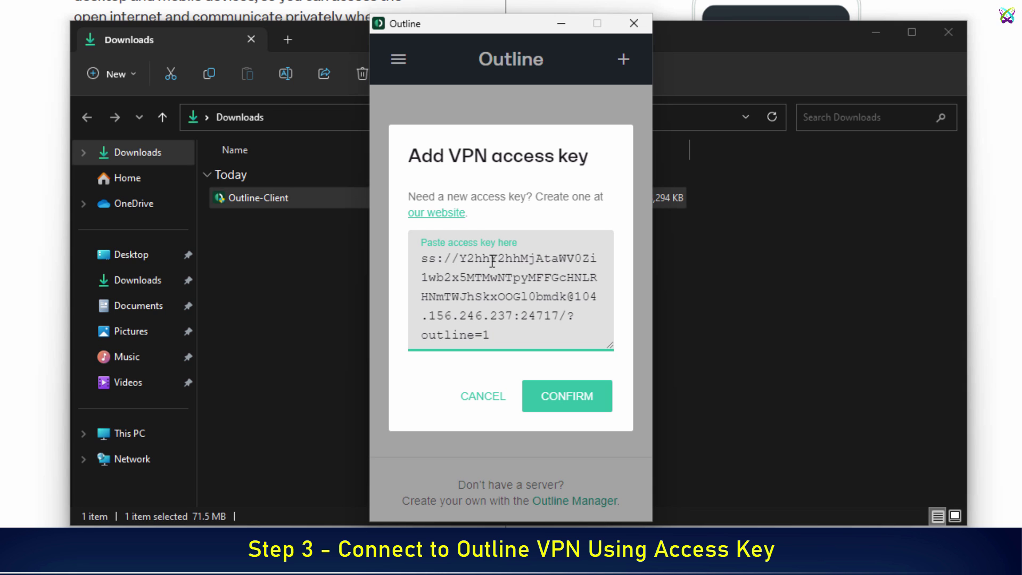
left_click(573, 404)
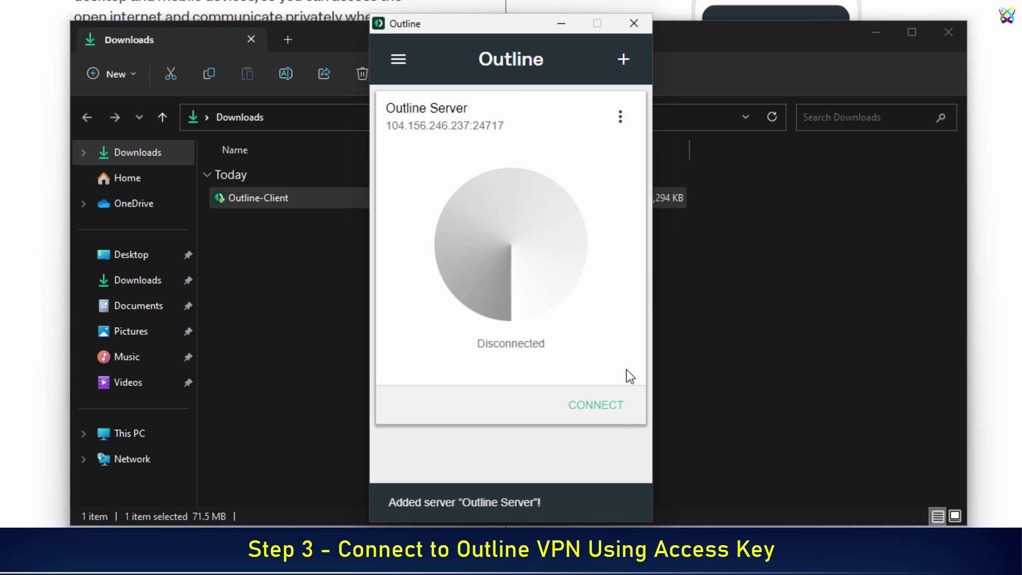
Connect to Outline Server and dismiss the auto-connect tip
left_click(614, 405)
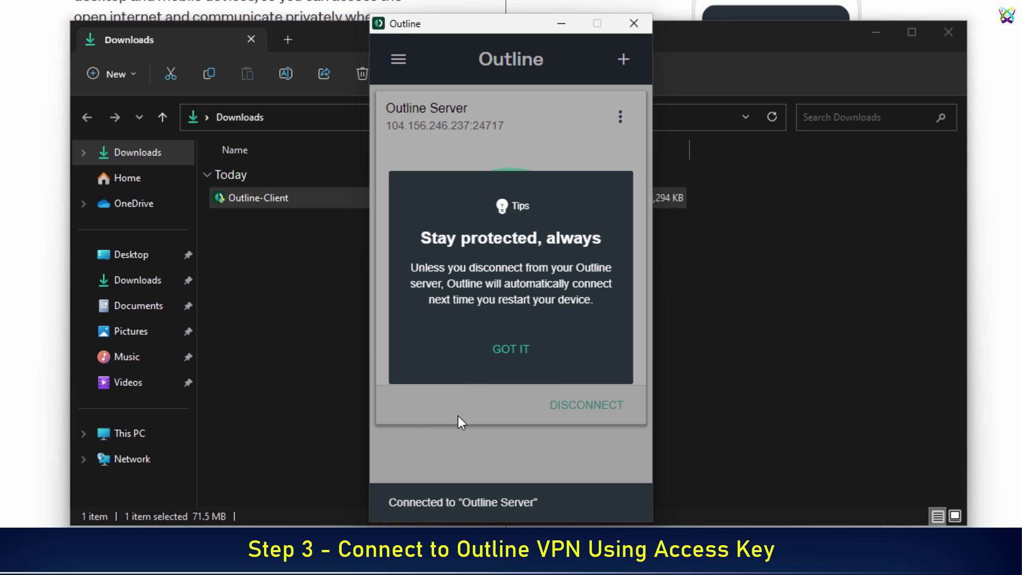
left_click(513, 352)
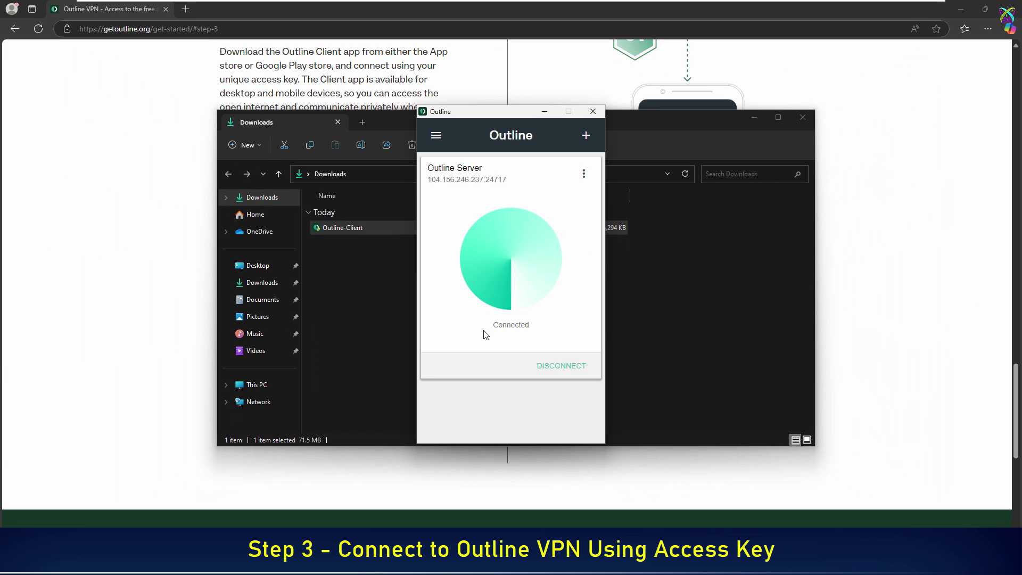
Search whatismyip in a new tab and open the IP Address Lookup result
left_click(185, 9)
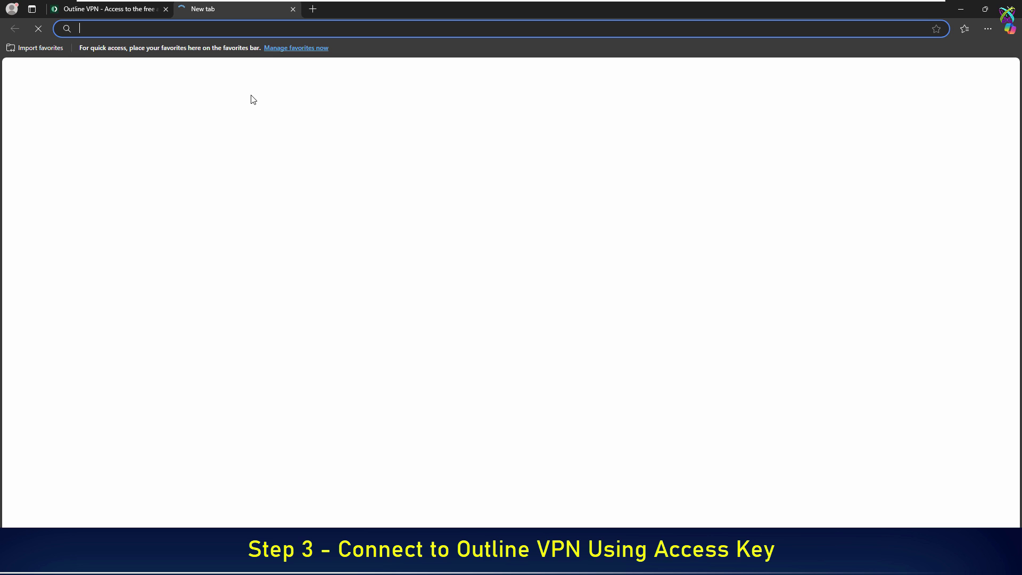
type("wh")
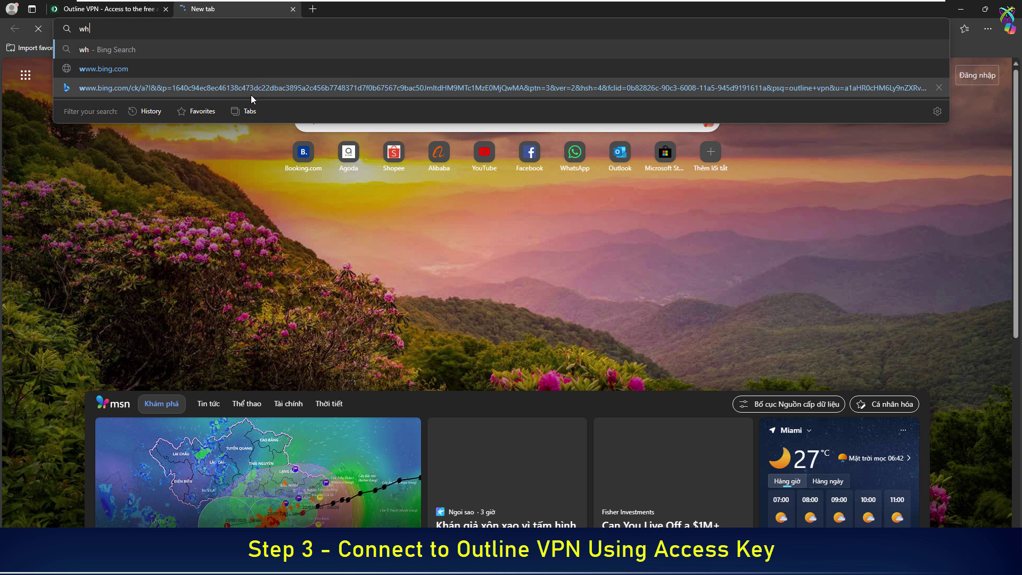
type("atismyip")
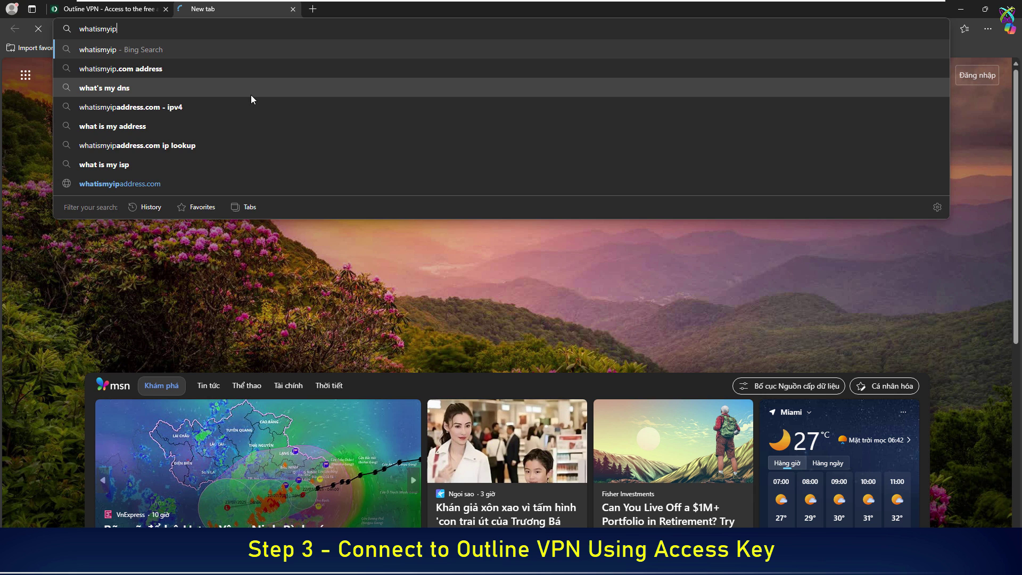
key("Return")
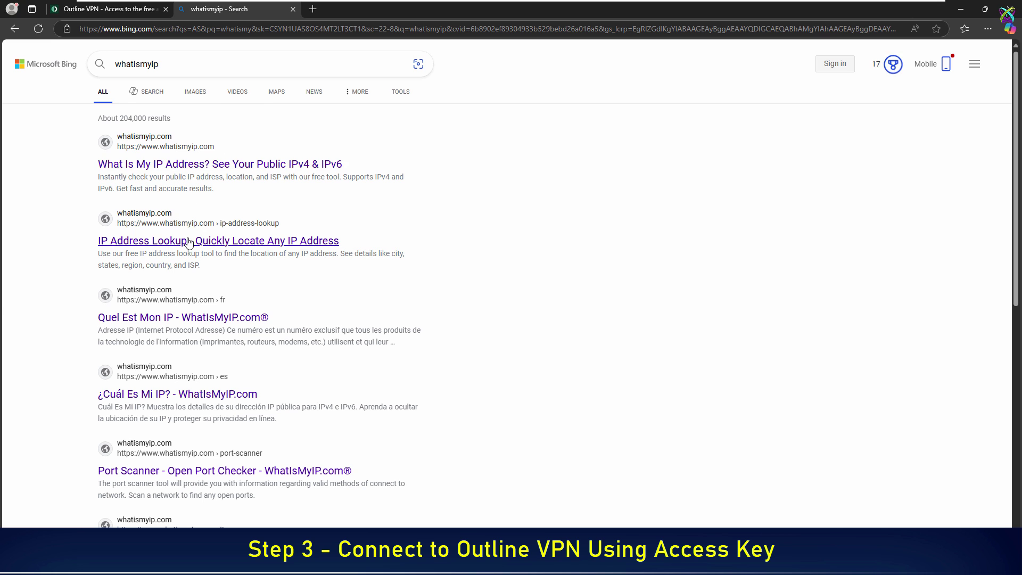
left_click(189, 243)
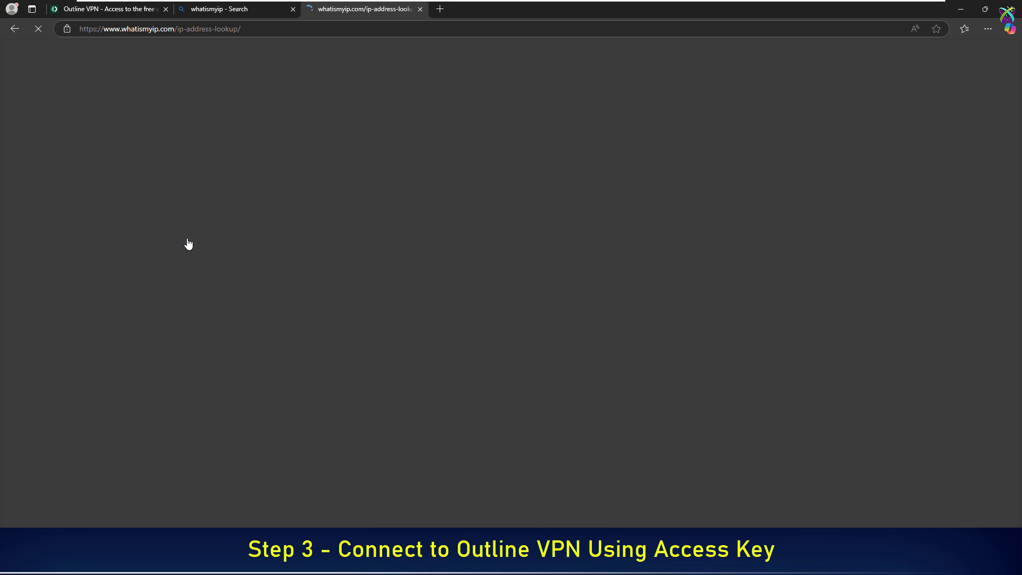